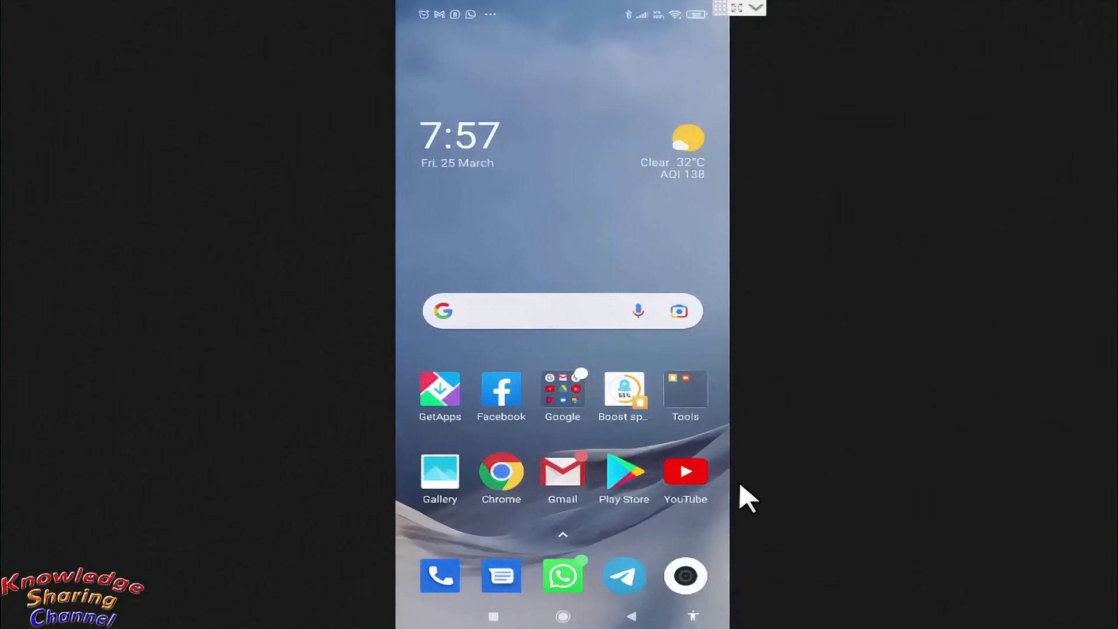
Search Google Play Store for 'outlook' and install the Microsoft Outlook app
{"action": "left_click", "coordinate": [625, 476]}
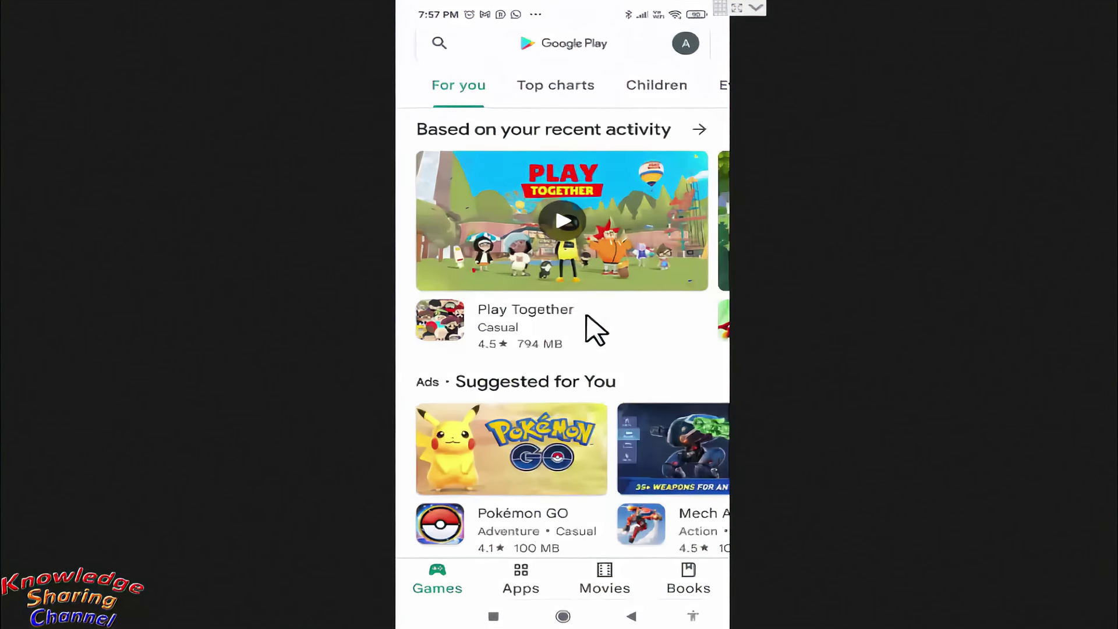
{"action": "left_click", "coordinate": [520, 45]}
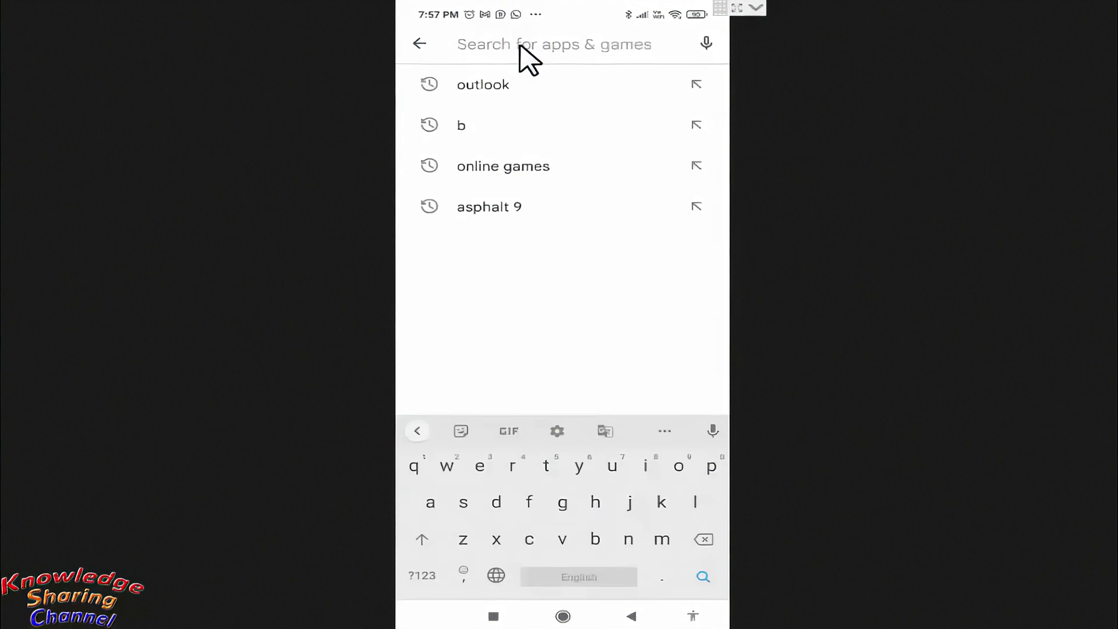
{"action": "left_click", "coordinate": [679, 467]}
{"action": "left_click", "coordinate": [613, 467]}
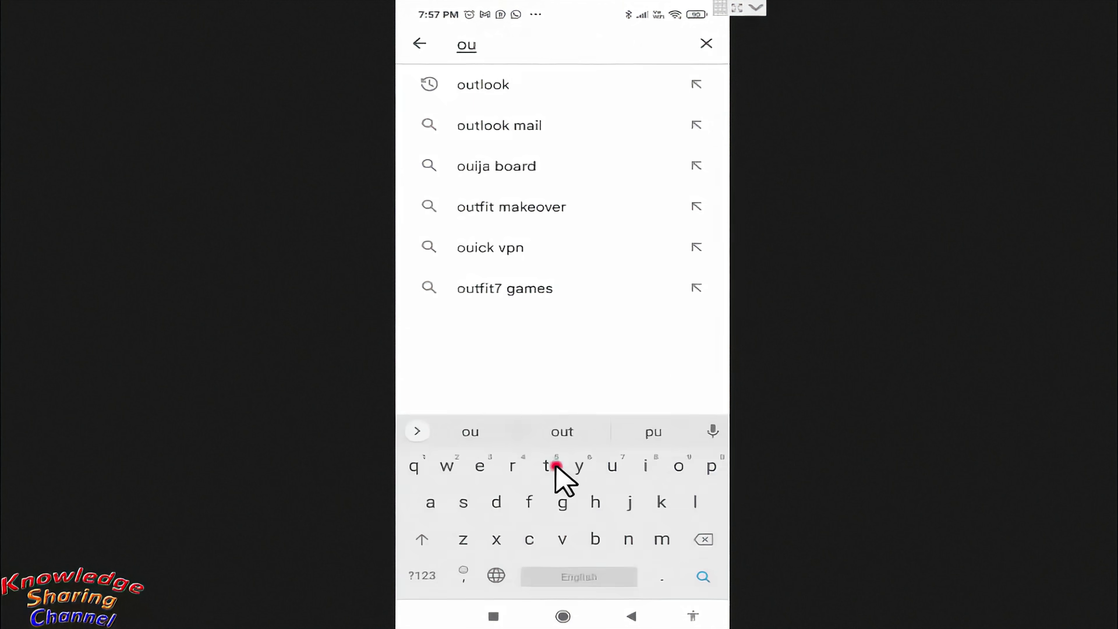
{"action": "left_click", "coordinate": [555, 466]}
{"action": "left_click", "coordinate": [495, 88]}
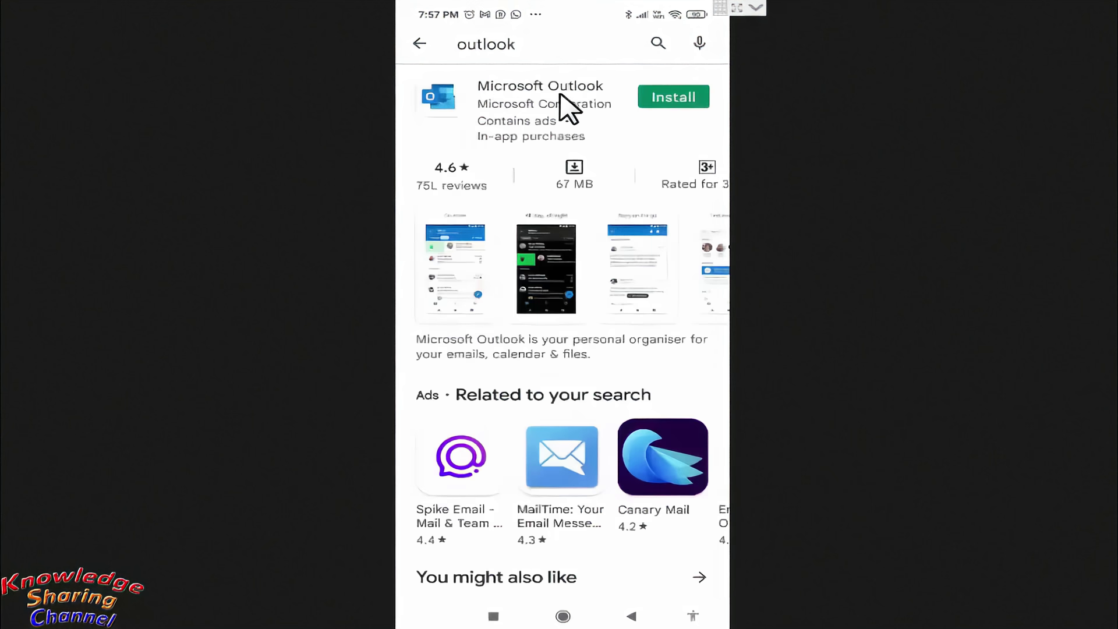
{"action": "left_click", "coordinate": [674, 98]}
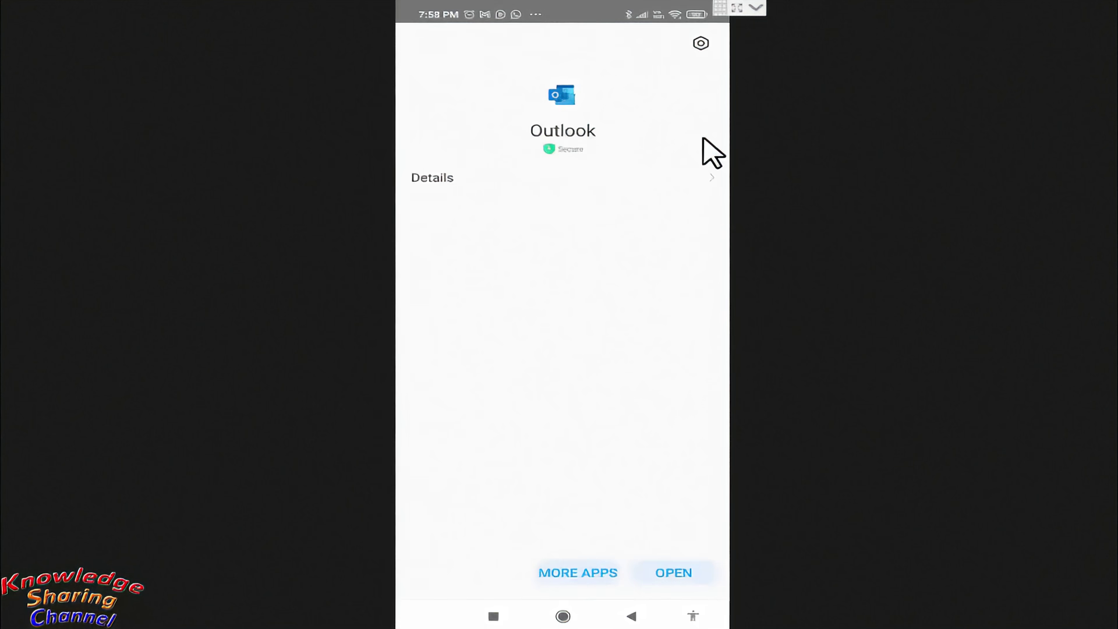
Launch Outlook from the install-complete screen to reach its onboarding
{"action": "left_click", "coordinate": [674, 573]}
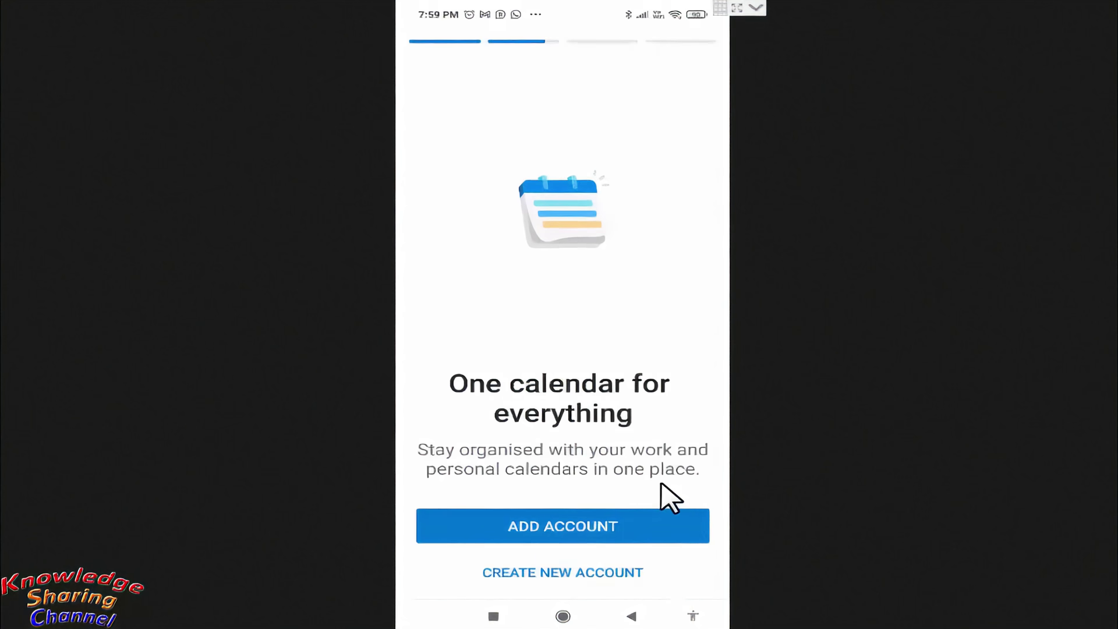
Choose Add Account, enter the user's e-mail address ending in hotmail.com, and continue
{"action": "left_click", "coordinate": [588, 523]}
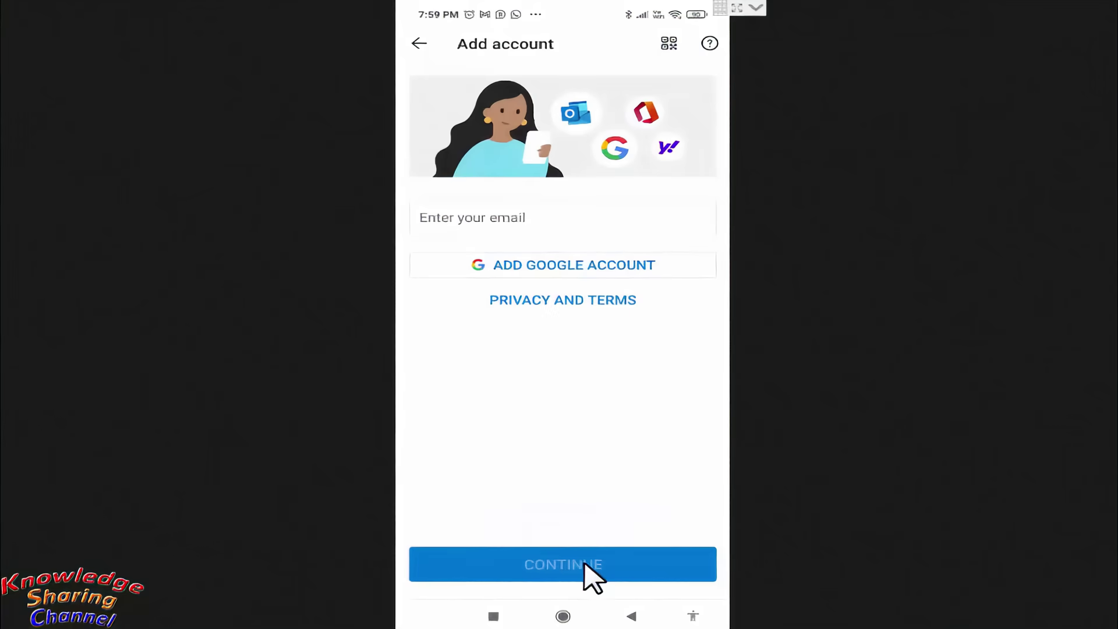
{"action": "left_click", "coordinate": [487, 219]}
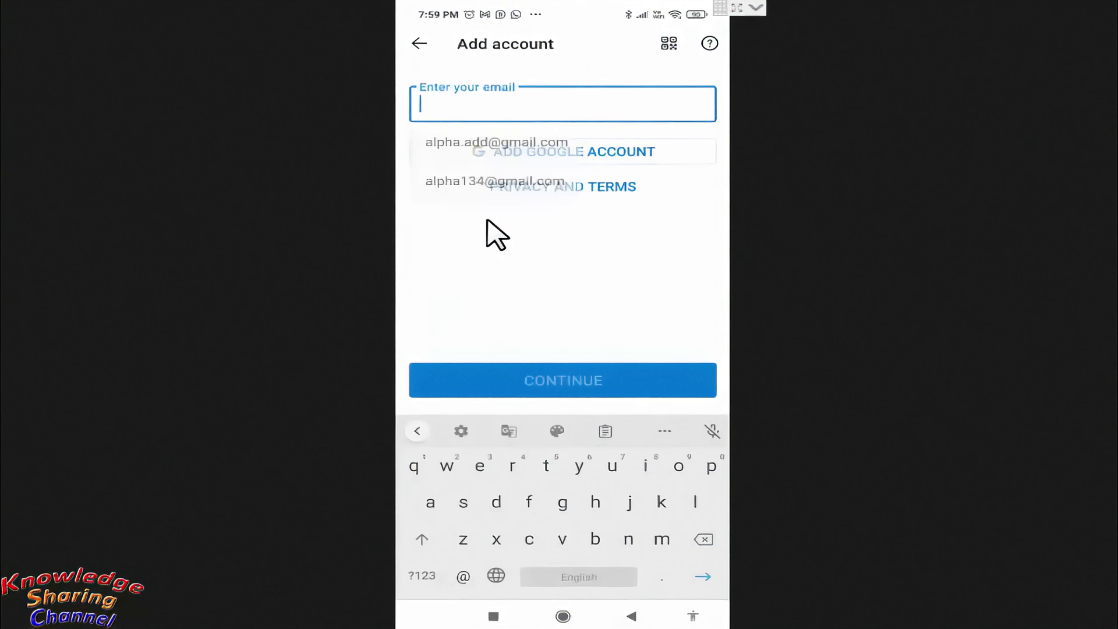
{"action": "left_click", "coordinate": [429, 502]}
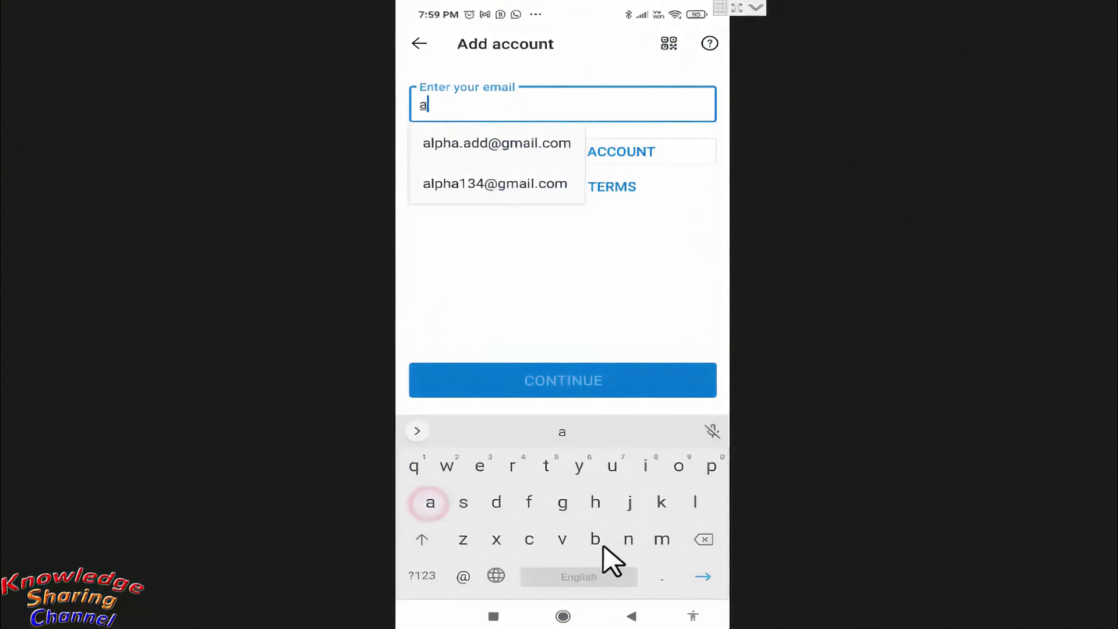
{"action": "left_click", "coordinate": [628, 539]}
{"action": "left_click", "coordinate": [662, 503]}
{"action": "left_click", "coordinate": [645, 466]}
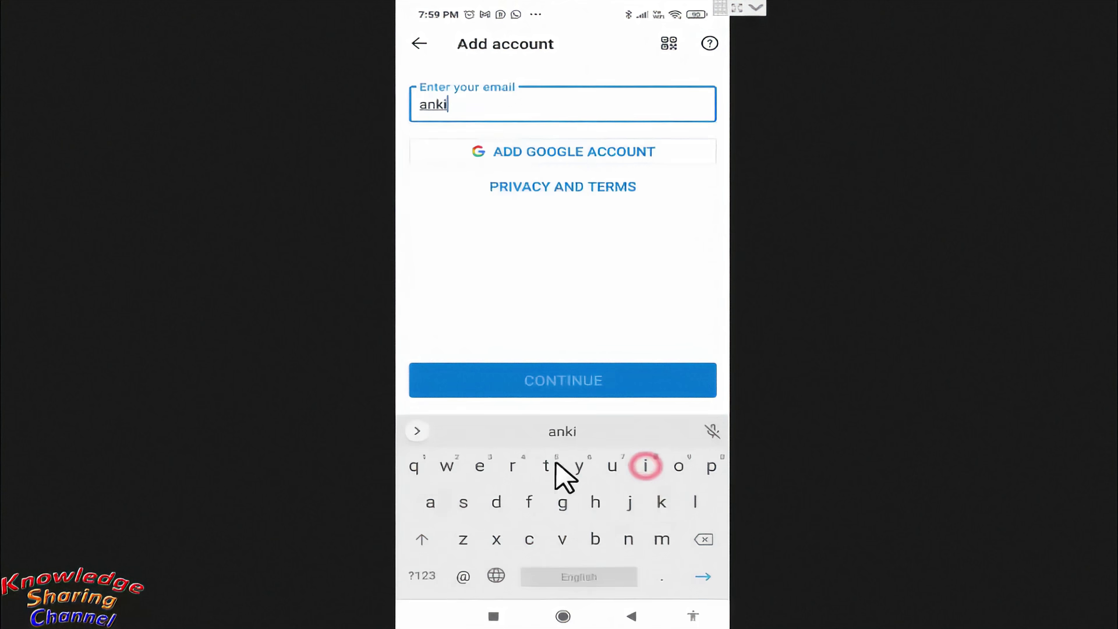
{"action": "left_click", "coordinate": [540, 460]}
{"action": "left_click", "coordinate": [498, 504]}
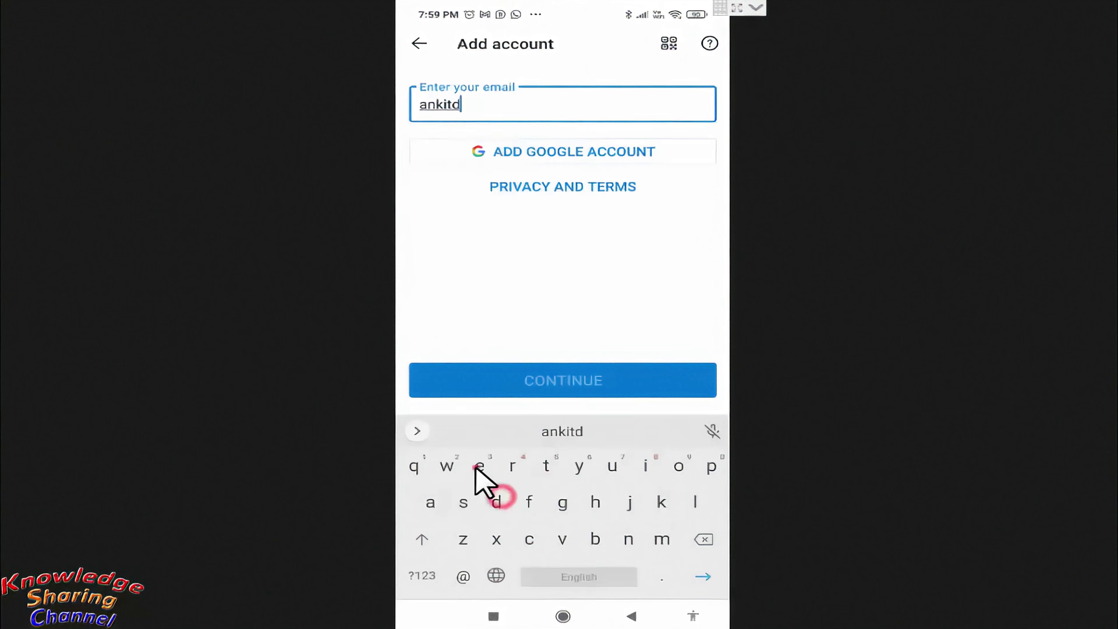
{"action": "left_click", "coordinate": [479, 466]}
{"action": "left_click", "coordinate": [695, 502]}
{"action": "left_click", "coordinate": [595, 502]}
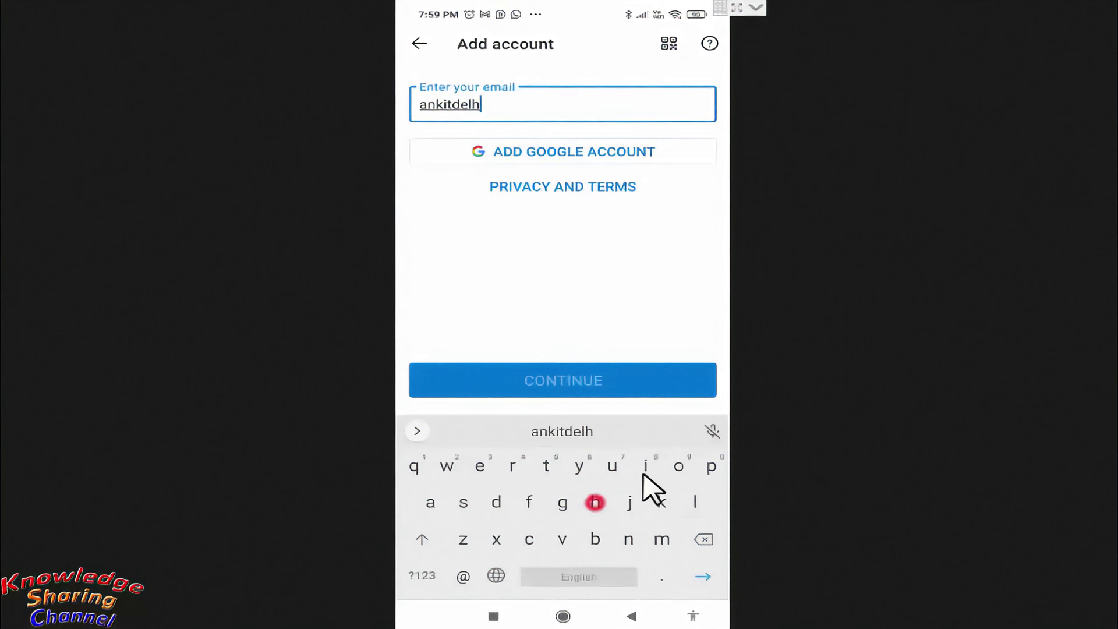
{"action": "left_click", "coordinate": [643, 464]}
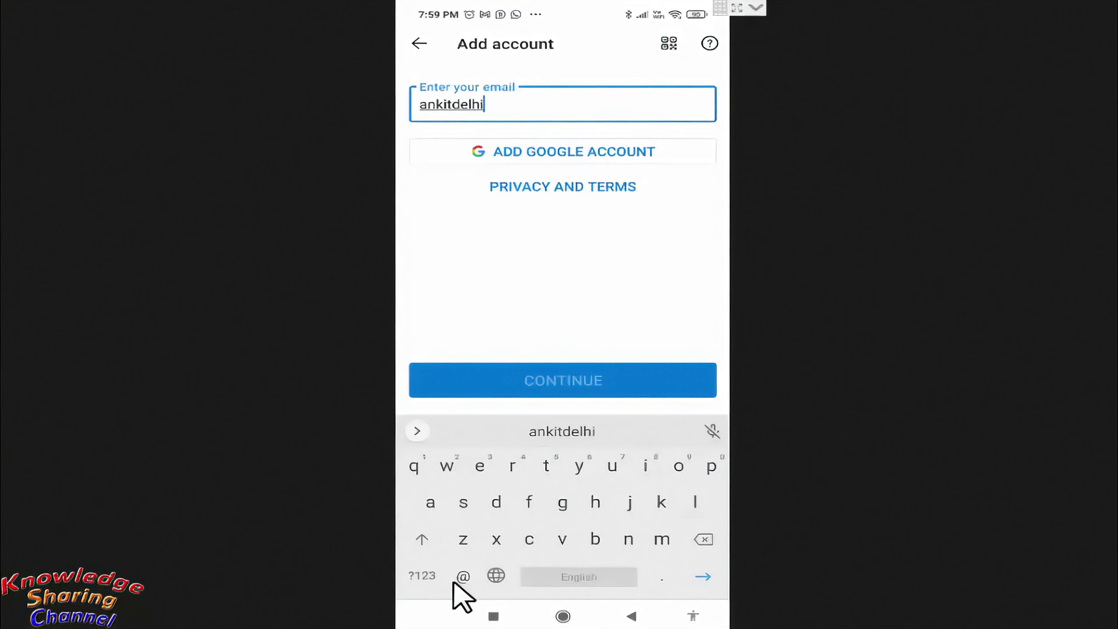
{"action": "left_click", "coordinate": [461, 578]}
{"action": "left_click", "coordinate": [595, 502]}
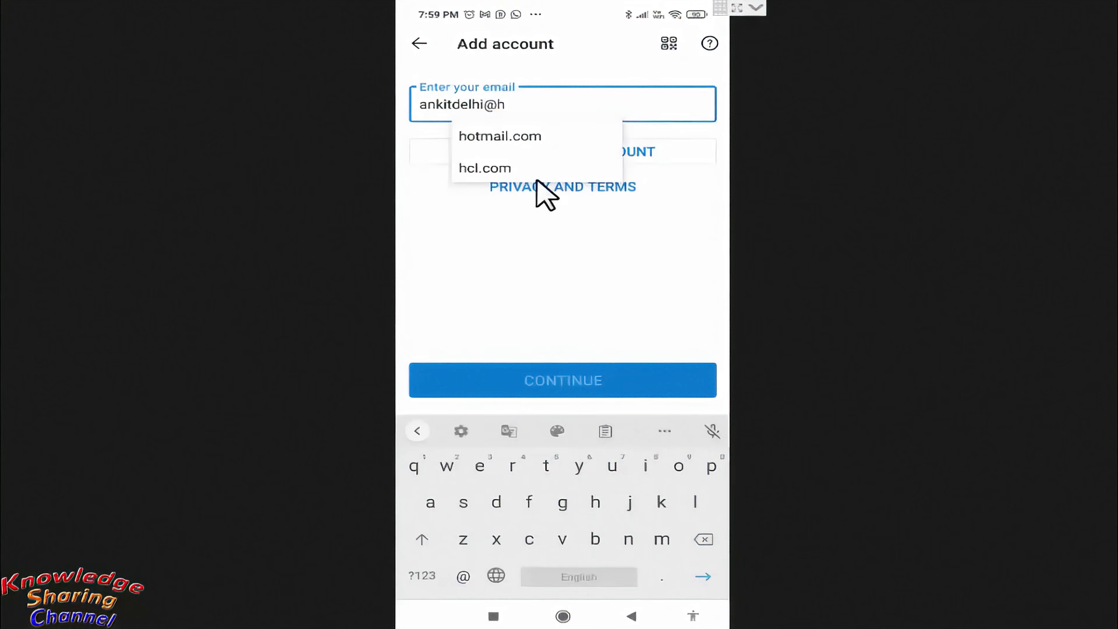
{"action": "left_click", "coordinate": [512, 137]}
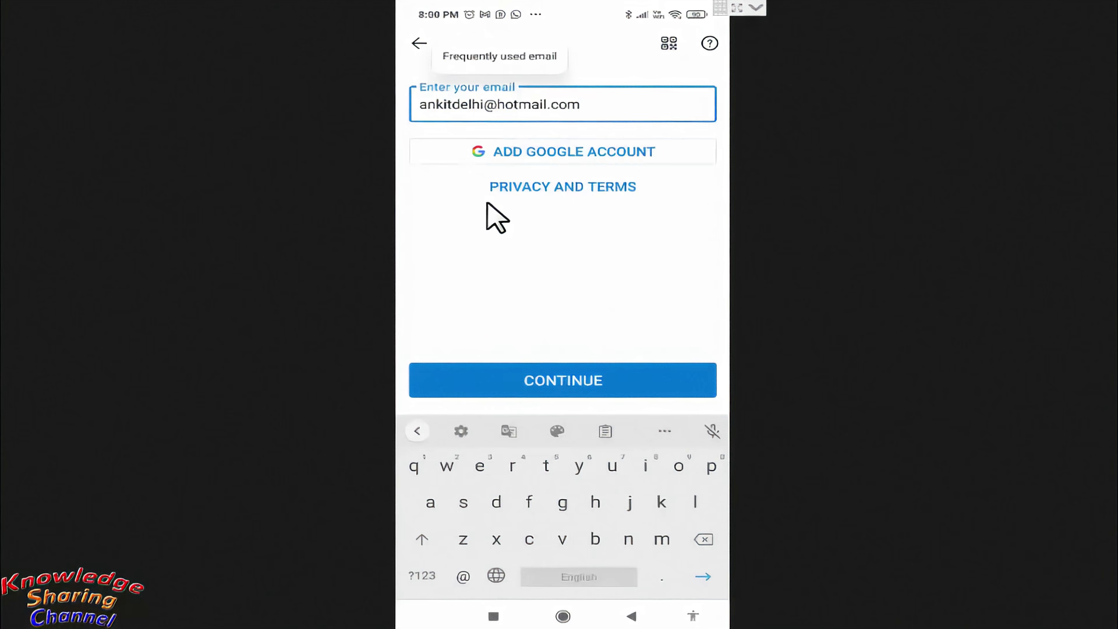
{"action": "left_click", "coordinate": [580, 380]}
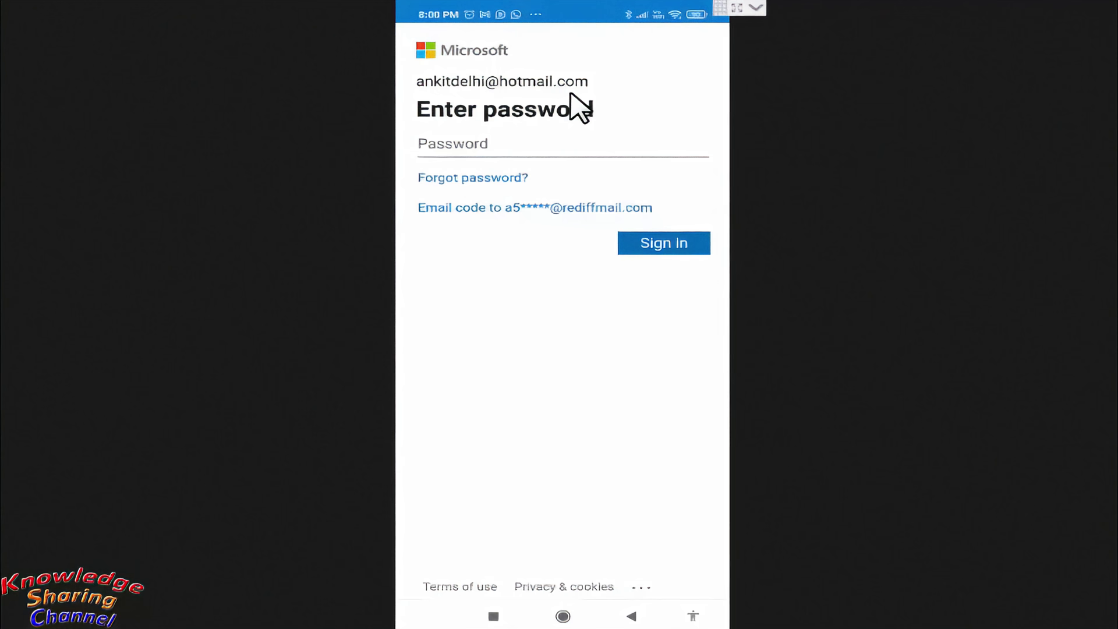
Enter the account password and sign in to the Hotmail account
{"action": "left_click", "coordinate": [458, 143]}
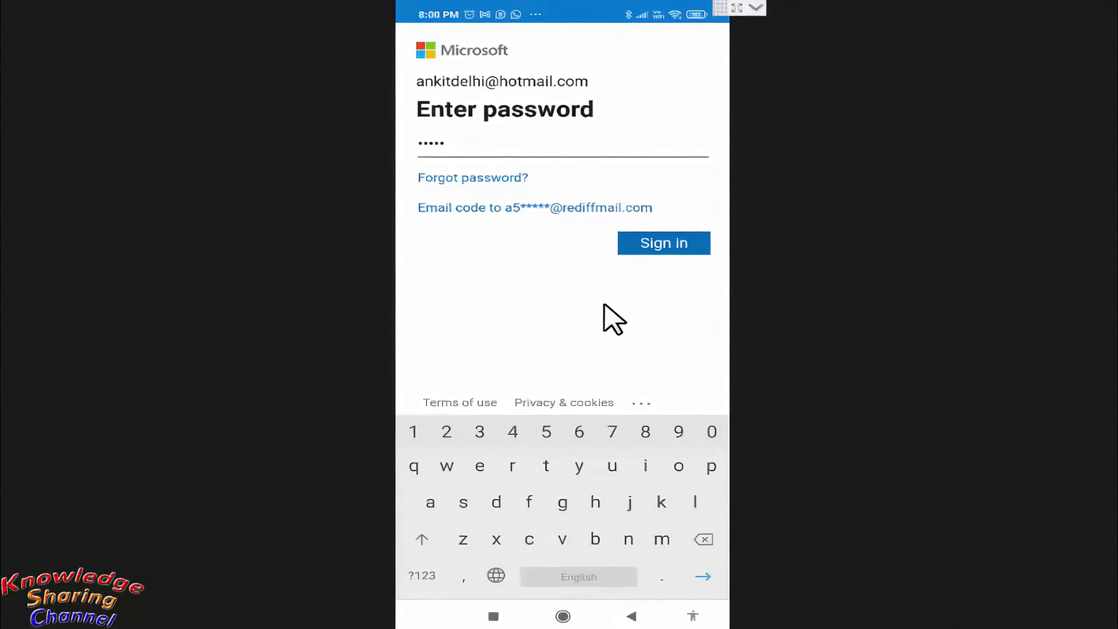
{"action": "left_click", "coordinate": [663, 244]}
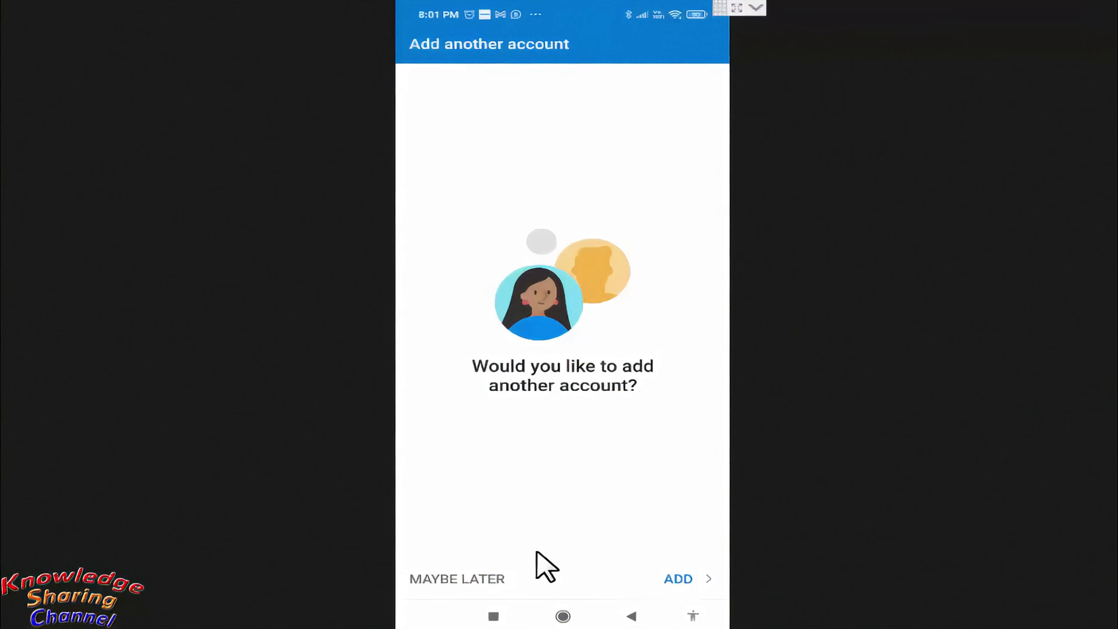
Choose Maybe Later for another account, then Next, Accept and Continue to Outlook
{"action": "left_click", "coordinate": [466, 580]}
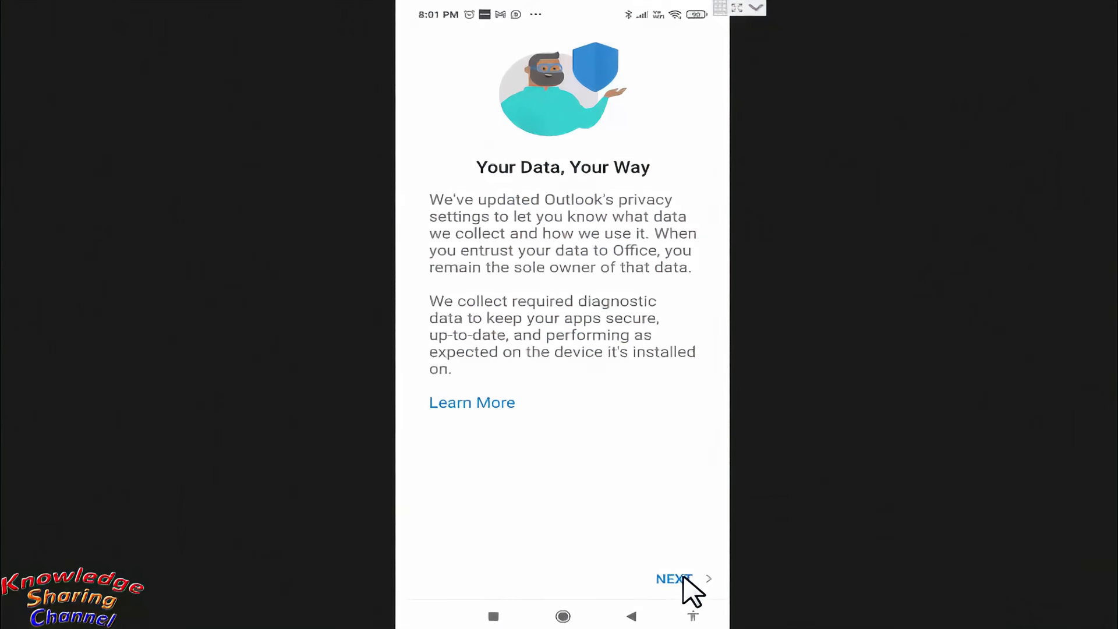
{"action": "left_click", "coordinate": [686, 580]}
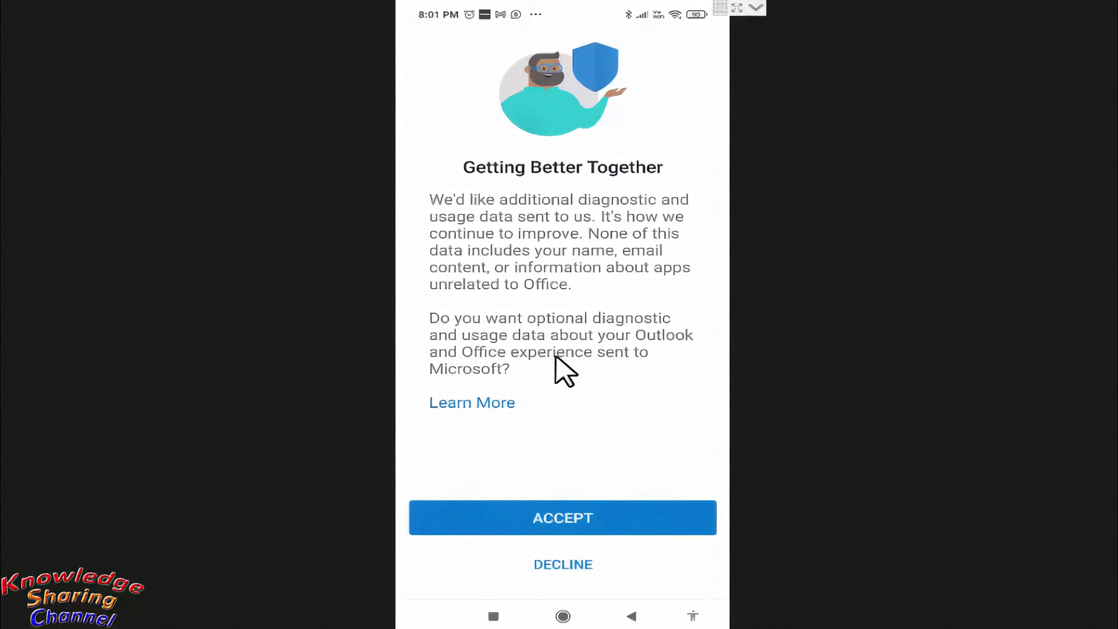
{"action": "left_click", "coordinate": [567, 516]}
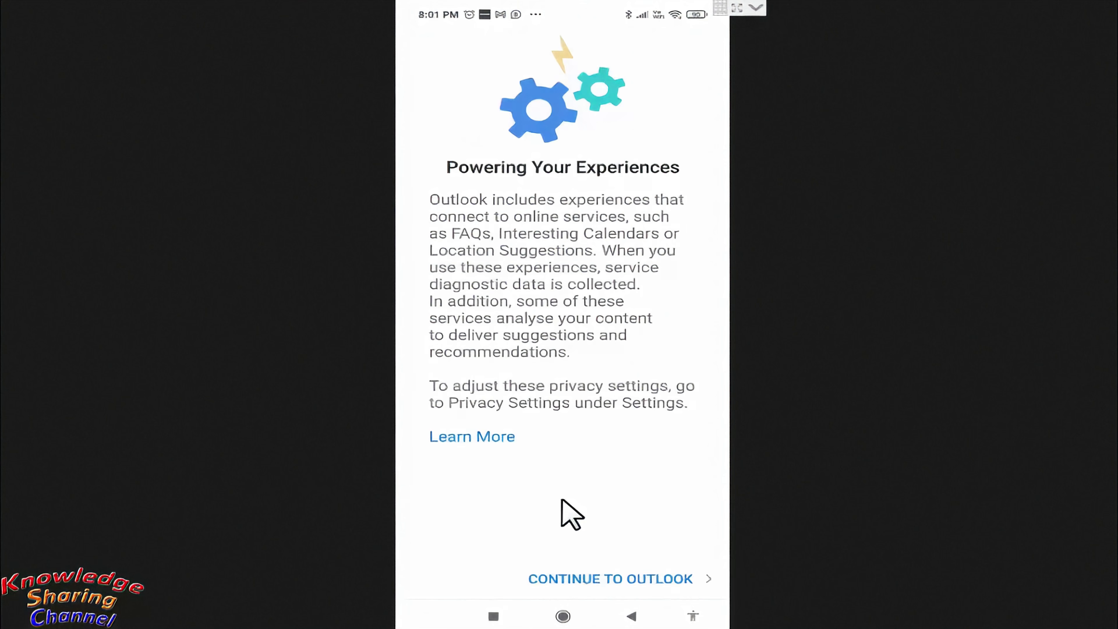
{"action": "left_click", "coordinate": [667, 577]}
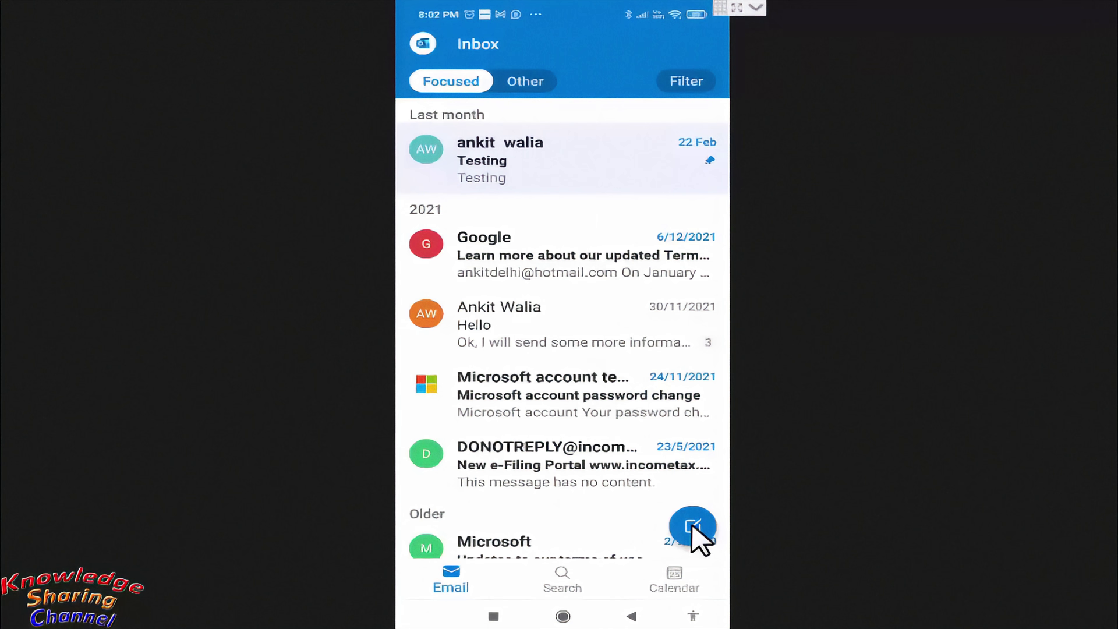
Start a new email to the suggested contact with subject 'Hi'
{"action": "left_click", "coordinate": [693, 527]}
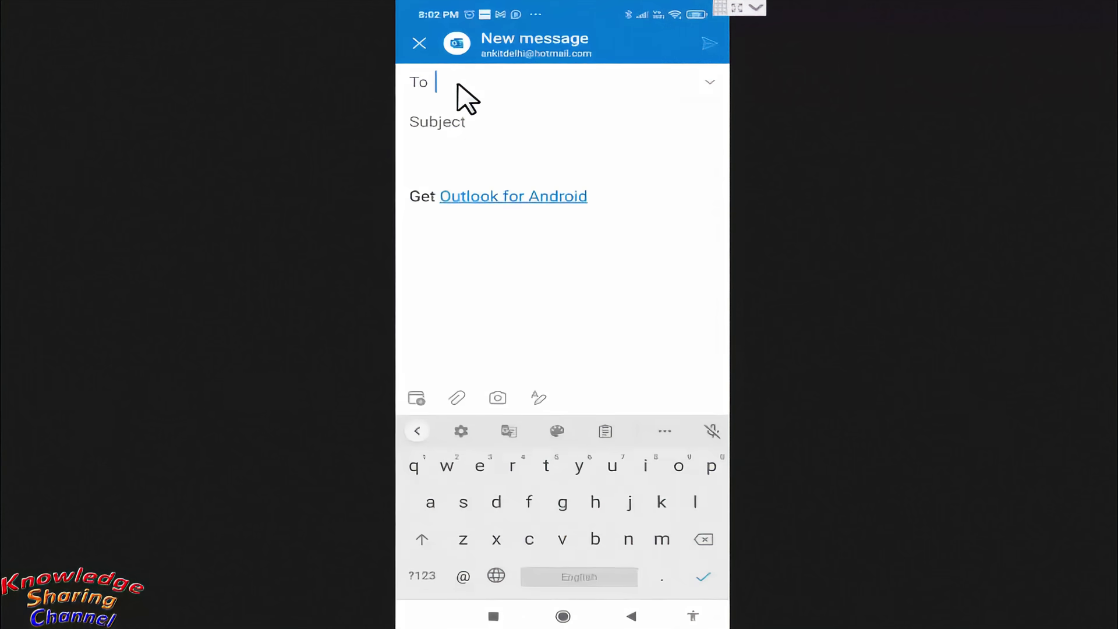
{"action": "left_click", "coordinate": [431, 501]}
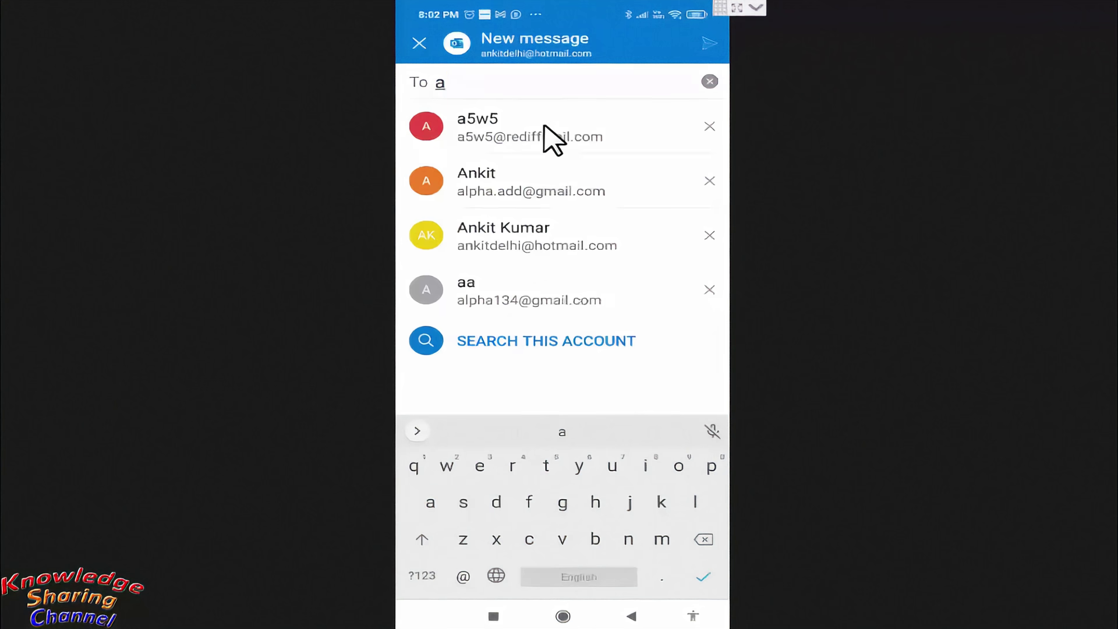
{"action": "left_click", "coordinate": [534, 124]}
{"action": "left_click", "coordinate": [476, 128]}
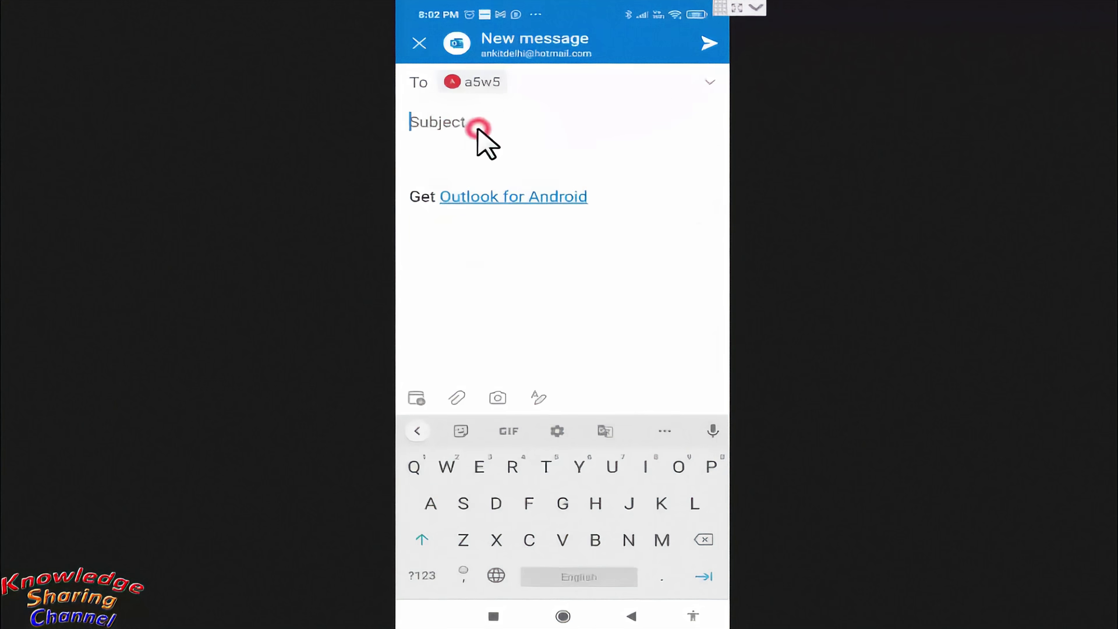
{"action": "left_click", "coordinate": [595, 502]}
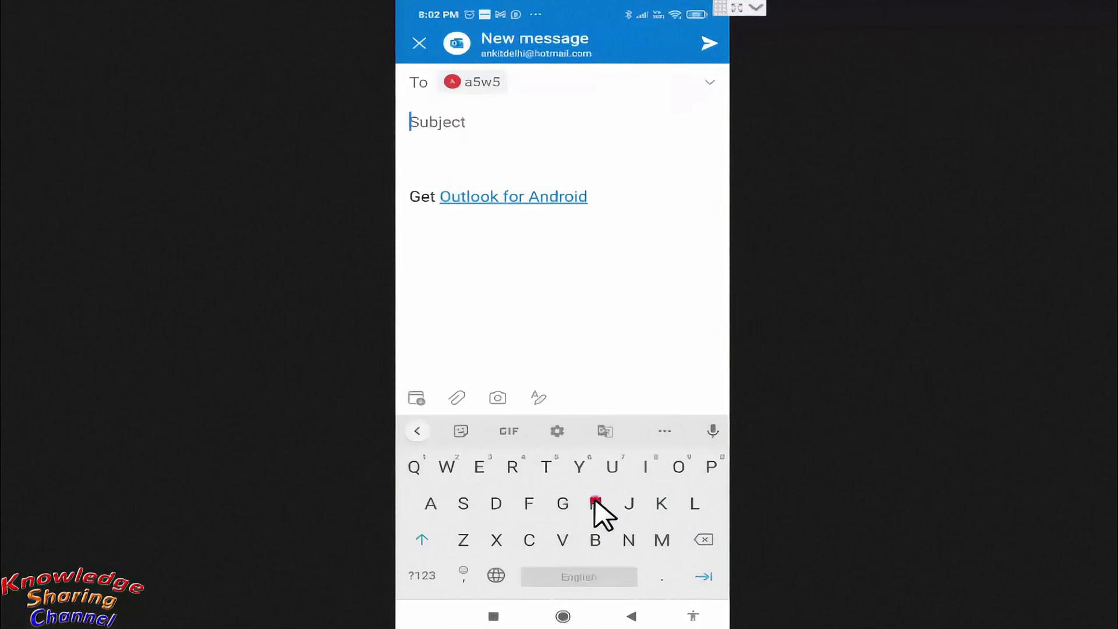
{"action": "left_click", "coordinate": [646, 466]}
Write 'Testing' as the message body and send the email
{"action": "left_click", "coordinate": [435, 164]}
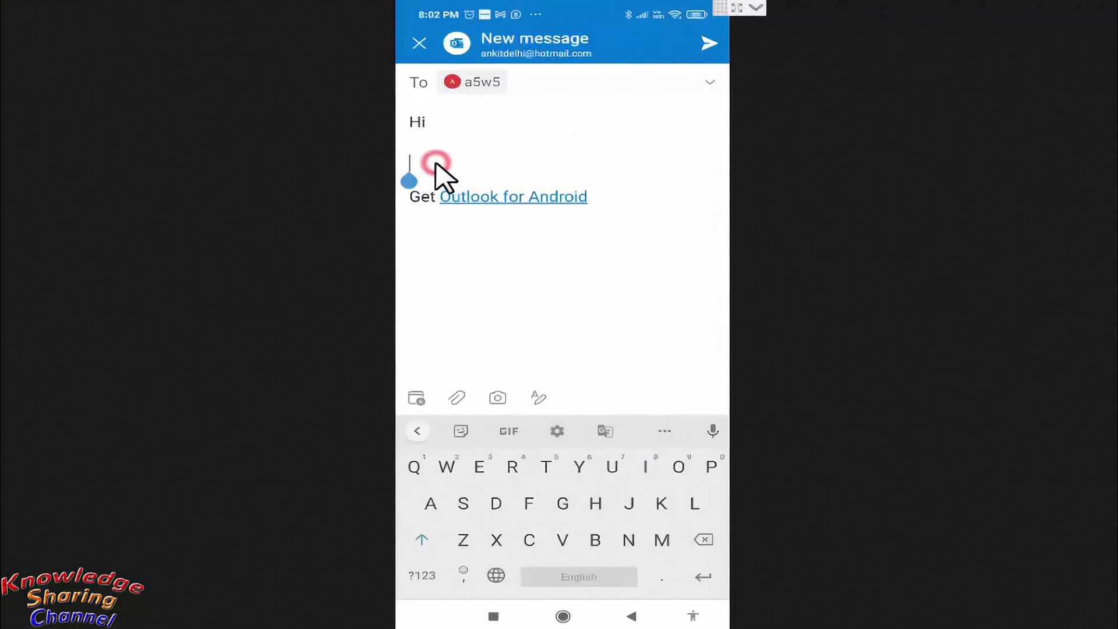
{"action": "left_click", "coordinate": [548, 467]}
{"action": "left_click", "coordinate": [479, 467]}
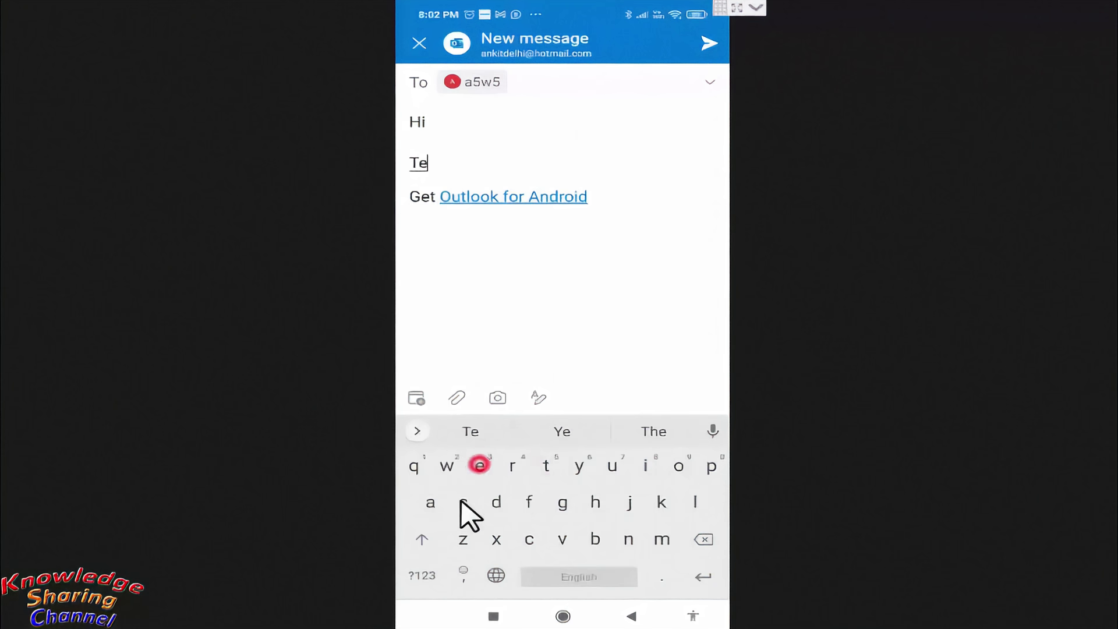
{"action": "left_click", "coordinate": [463, 503]}
{"action": "left_click", "coordinate": [546, 466]}
{"action": "left_click", "coordinate": [645, 466]}
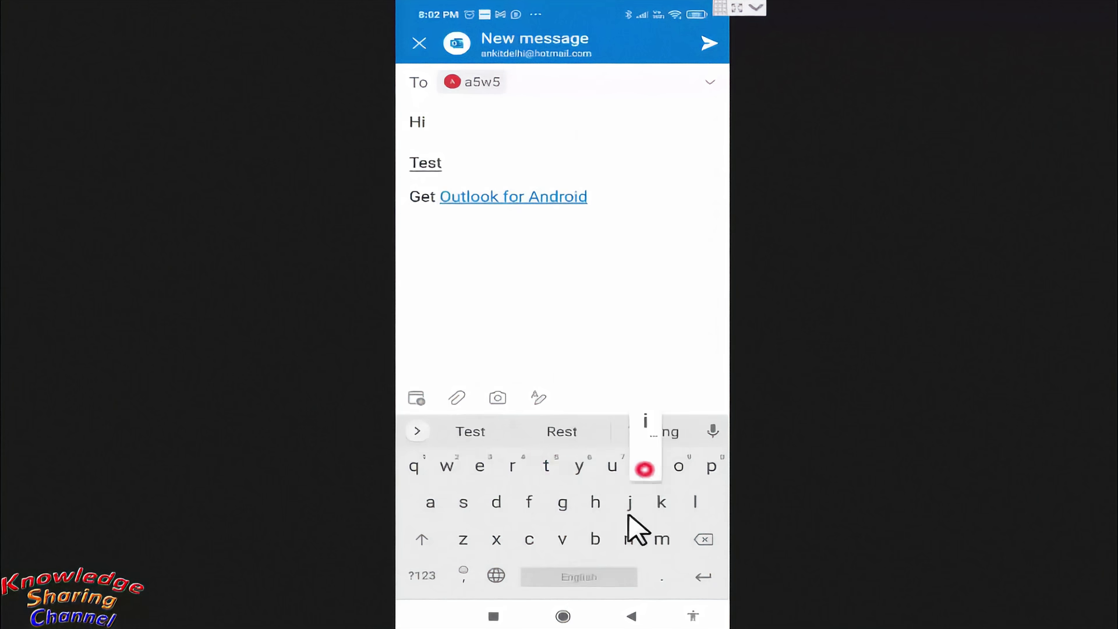
{"action": "left_click", "coordinate": [562, 432]}
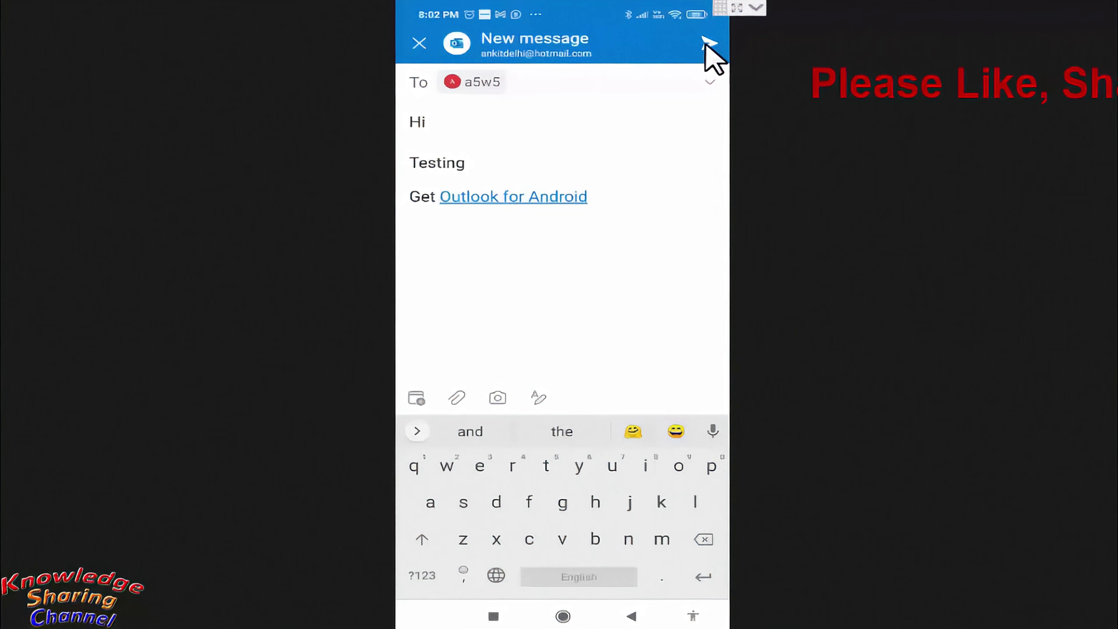
{"action": "left_click", "coordinate": [707, 44]}
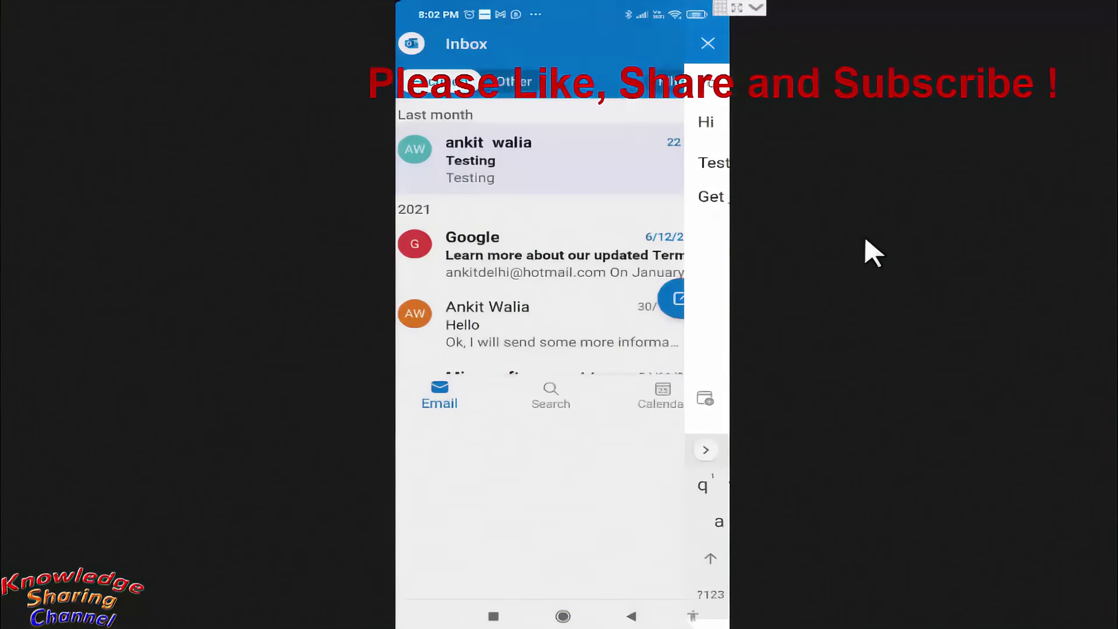